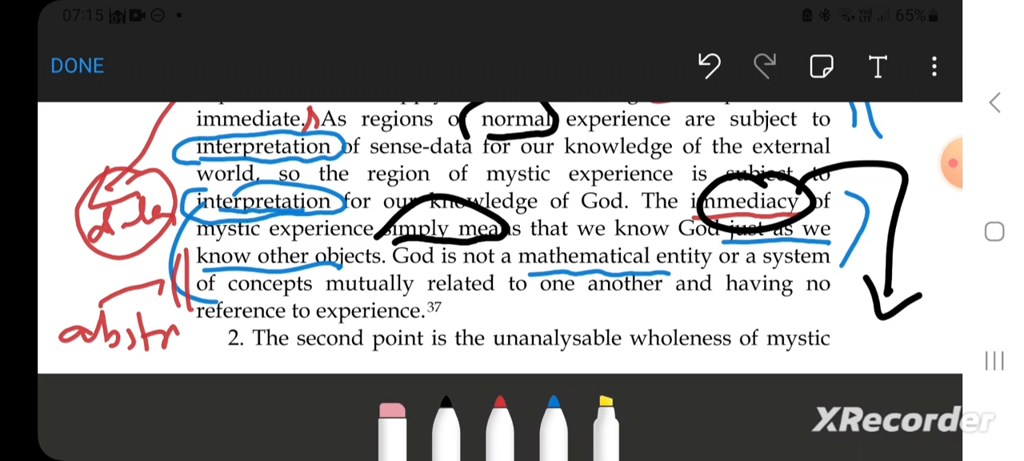
Circle the phrase 'to experience' in blue and finish annotating the PDF page.
mouse_move(315, 324)
mouse_down()
mouse_move(400, 323)
mouse_move(376, 290)
mouse_move(287, 316)
mouse_up()
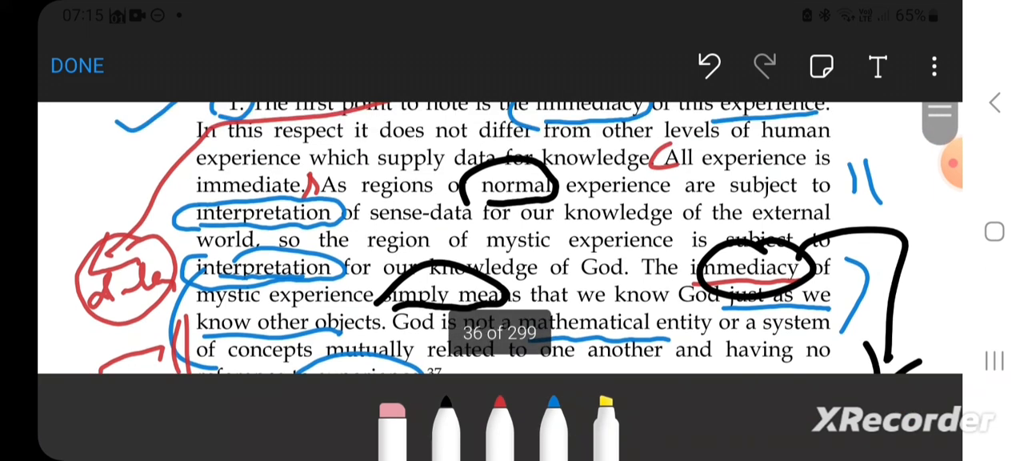
scroll(512, 240, up, 2)
scroll(511, 240, up, 2)
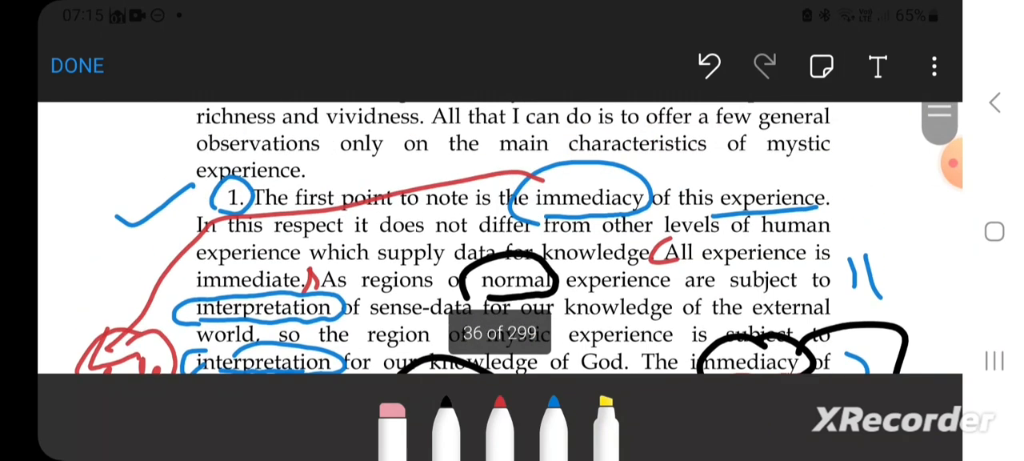
scroll(512, 240, down, 2)
click(77, 66)
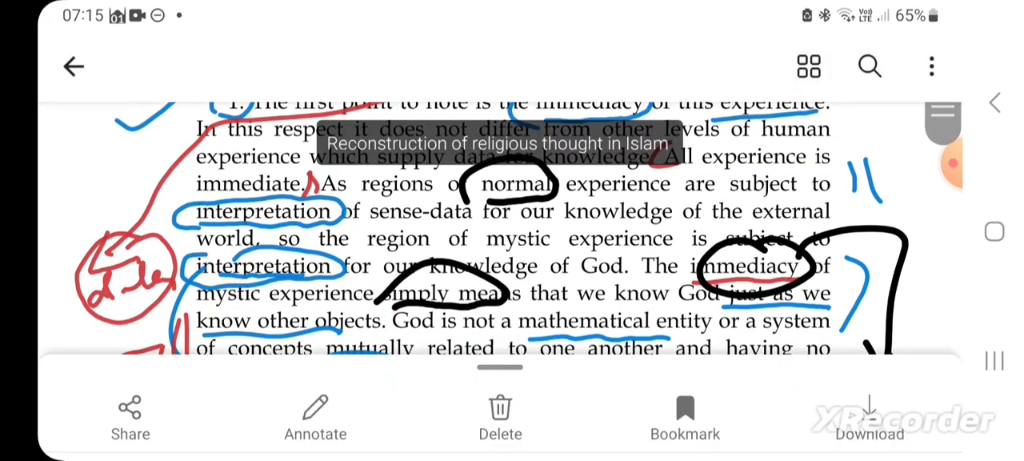
Switch to the whiteboard and handwrite 'Experience' after a second arrow.
click(932, 163)
click(864, 206)
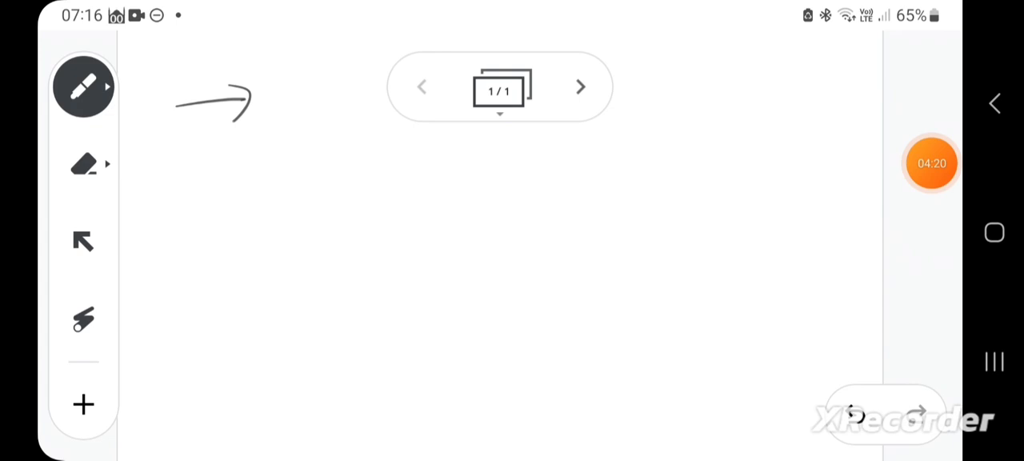
mouse_move(174, 179)
mouse_down()
mouse_move(234, 171)
mouse_move(226, 189)
mouse_up()
mouse_move(258, 157)
mouse_down()
mouse_move(289, 189)
mouse_move(290, 149)
mouse_up()
mouse_move(258, 171)
mouse_down()
mouse_move(287, 168)
mouse_move(338, 208)
mouse_up()
drag(337, 163, 427, 160)
mouse_move(431, 157)
mouse_down()
mouse_move(436, 175)
mouse_move(463, 160)
mouse_move(505, 169)
mouse_up()
drag(509, 160, 563, 171)
mouse_move(189, 255)
mouse_down()
mouse_move(245, 253)
mouse_move(221, 269)
mouse_up()
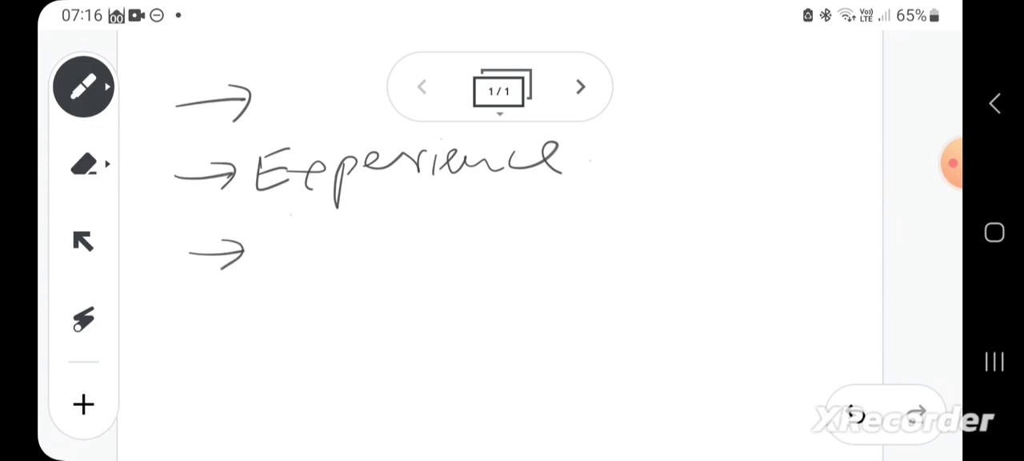
Draw a third arrow below and handwrite 'Immediacy' after it.
drag(282, 216, 281, 263)
mouse_move(293, 256)
mouse_down()
mouse_move(317, 243)
mouse_move(353, 254)
mouse_move(379, 240)
mouse_move(449, 239)
mouse_move(459, 253)
mouse_up()
drag(480, 219, 480, 246)
mouse_move(512, 222)
mouse_down()
mouse_move(509, 244)
mouse_move(520, 243)
mouse_up()
mouse_move(529, 220)
mouse_down()
mouse_move(569, 224)
mouse_move(531, 270)
mouse_up()
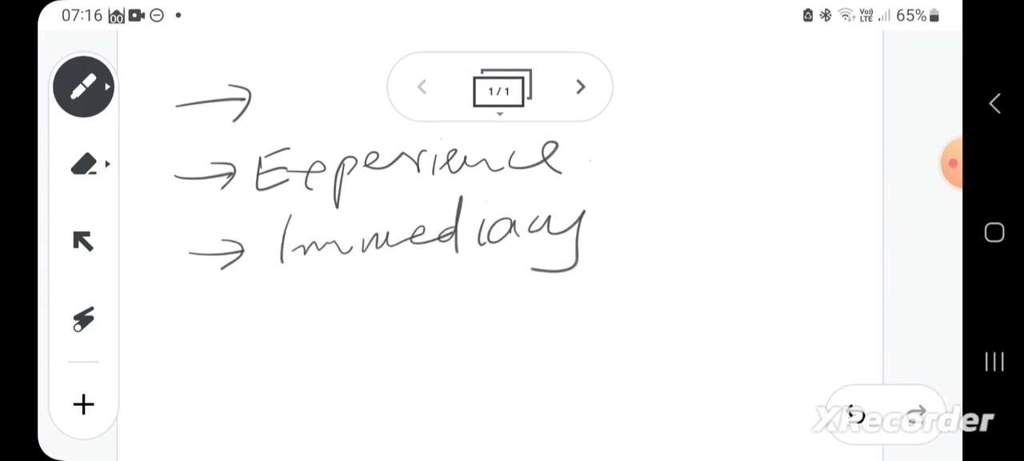
click(83, 86)
In teal, bracket the two points on both sides with a curve and line beneath them.
click(267, 157)
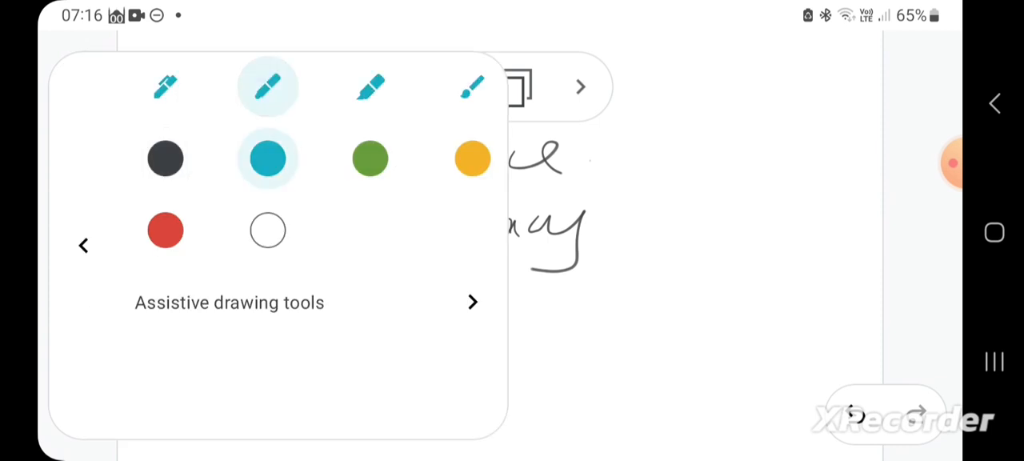
click(624, 144)
mouse_move(613, 142)
mouse_down()
mouse_move(633, 210)
mouse_move(592, 309)
mouse_up()
mouse_move(184, 136)
mouse_down()
mouse_move(178, 228)
mouse_move(209, 320)
mouse_up()
mouse_move(638, 181)
mouse_down()
mouse_move(724, 328)
mouse_move(285, 369)
mouse_up()
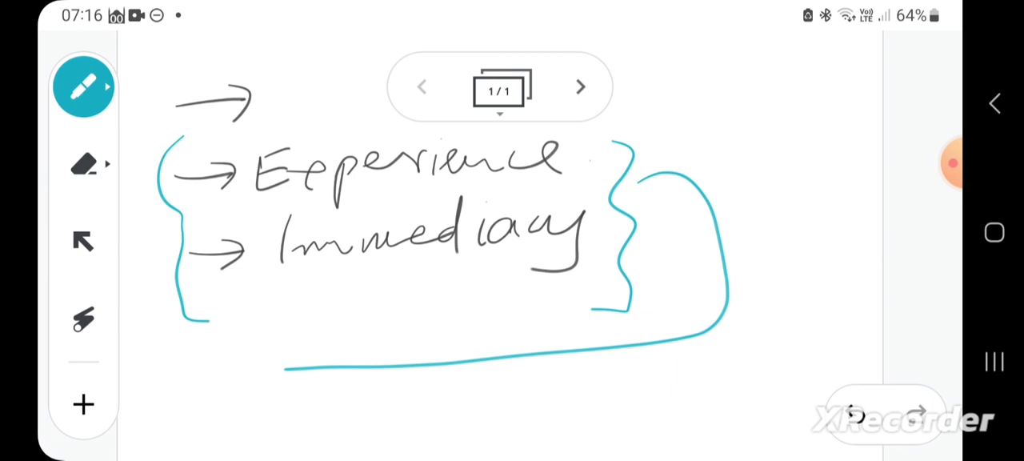
drag(332, 266, 224, 376)
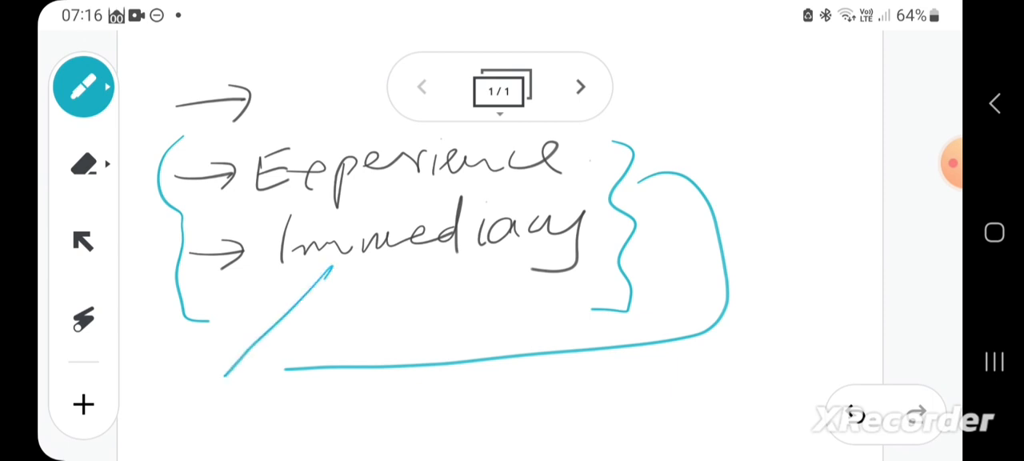
Handwrite 'mediated through concepts' in teal and circle the words at upper right.
drag(215, 426, 342, 413)
mouse_move(349, 400)
mouse_down()
mouse_move(368, 409)
mouse_move(442, 390)
mouse_move(449, 341)
mouse_move(479, 396)
mouse_move(595, 370)
mouse_move(624, 423)
mouse_up()
mouse_move(644, 342)
mouse_down()
mouse_move(640, 384)
mouse_move(801, 351)
mouse_move(779, 402)
mouse_up()
click(690, 366)
mouse_move(805, 365)
mouse_down()
mouse_move(837, 315)
mouse_move(779, 255)
mouse_move(805, 240)
mouse_up()
mouse_move(714, 191)
mouse_down()
mouse_move(814, 144)
mouse_move(833, 157)
mouse_up()
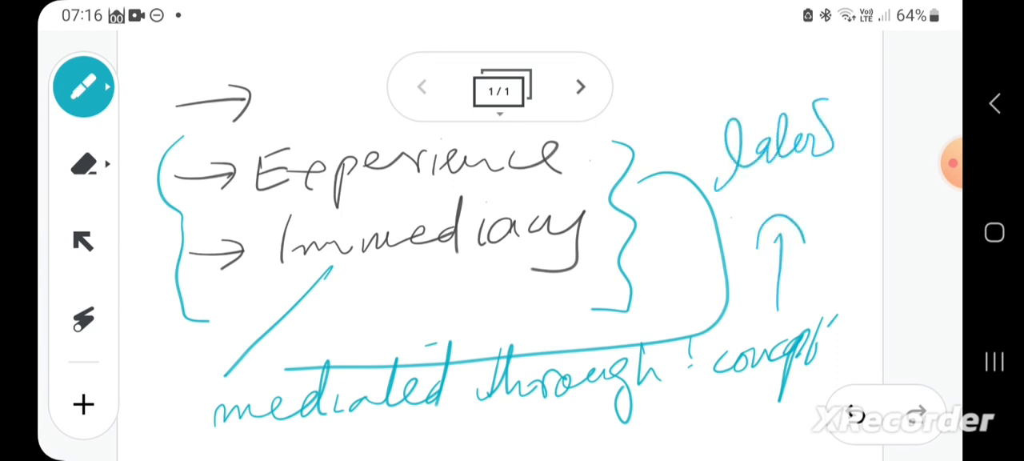
mouse_move(733, 216)
mouse_down()
mouse_move(813, 177)
mouse_move(837, 240)
mouse_up()
drag(825, 211, 862, 204)
mouse_move(699, 122)
mouse_down()
mouse_move(814, 96)
mouse_move(836, 232)
mouse_up()
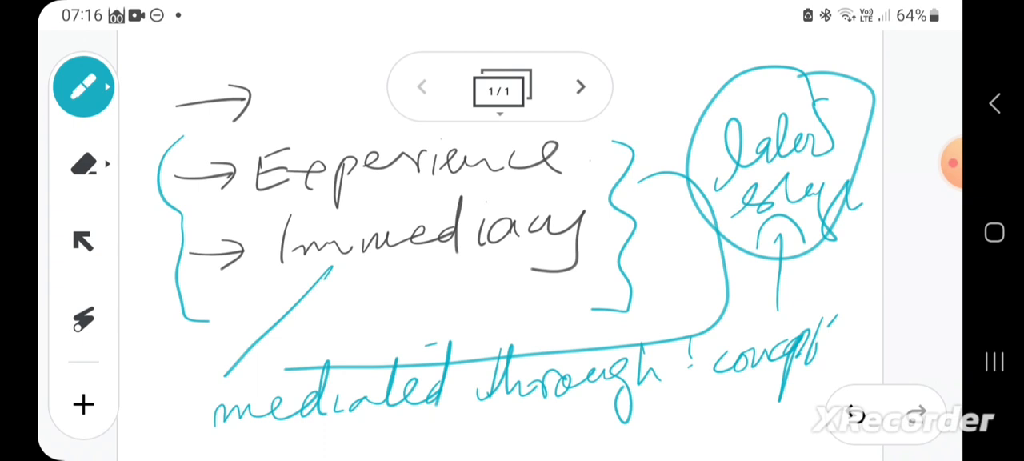
Box the word 'Immediacy' in yellow.
click(83, 87)
click(471, 158)
click(83, 87)
mouse_move(242, 286)
mouse_down()
mouse_move(579, 261)
mouse_move(321, 192)
mouse_move(256, 284)
mouse_up()
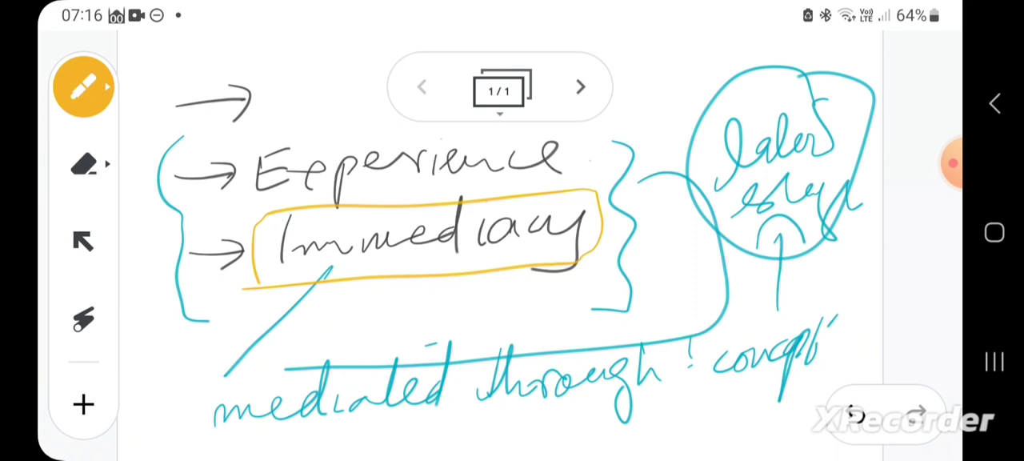
Add a new second frame to the jam.
click(952, 163)
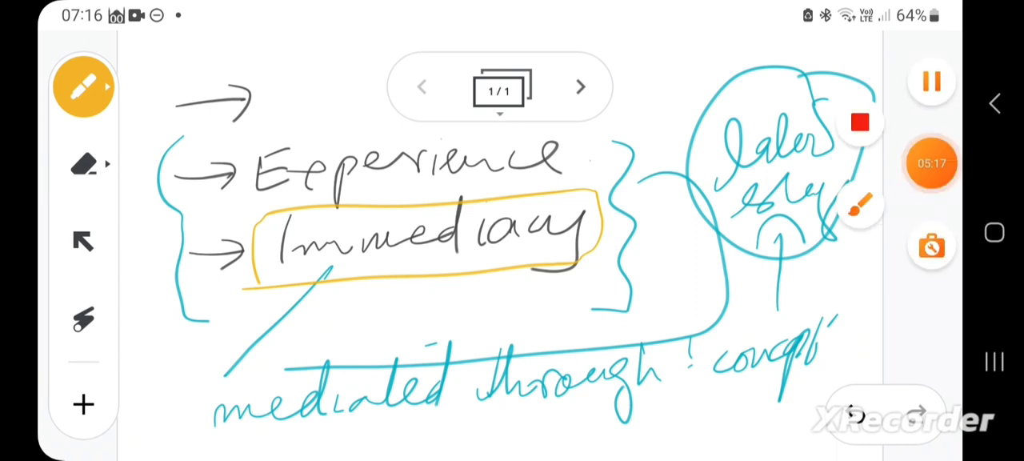
click(932, 164)
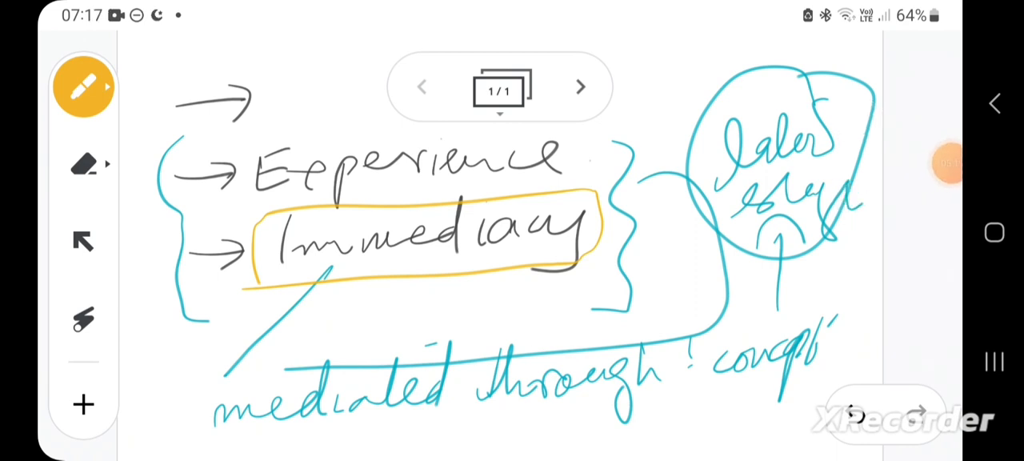
click(932, 163)
click(580, 87)
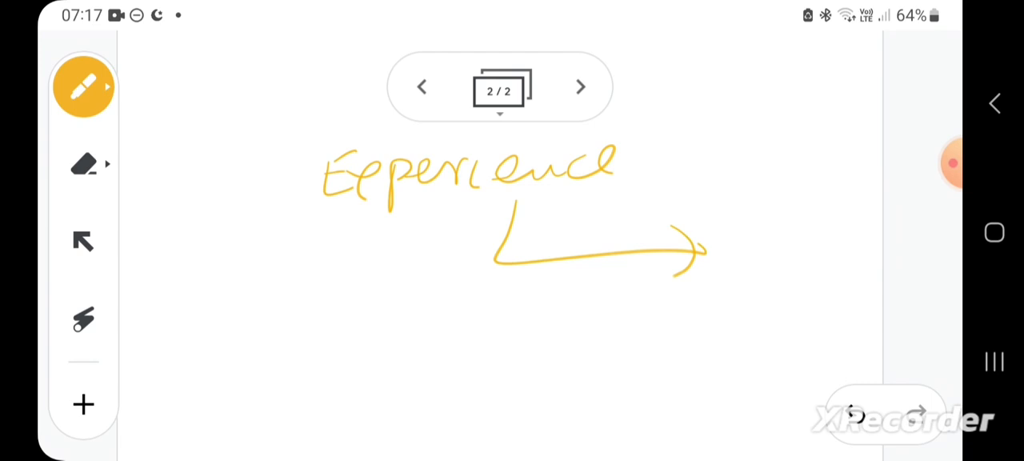
Handwrite 'object' at the arrow's tip and circle it in yellow.
drag(758, 240, 780, 297)
drag(769, 268, 772, 344)
mouse_move(780, 280)
mouse_down()
mouse_move(824, 288)
mouse_move(860, 244)
mouse_move(851, 304)
mouse_up()
mouse_move(836, 228)
mouse_down()
mouse_move(872, 304)
mouse_move(846, 206)
mouse_up()
Draw a red downward L-shaped arrow from 'Experience'.
click(83, 87)
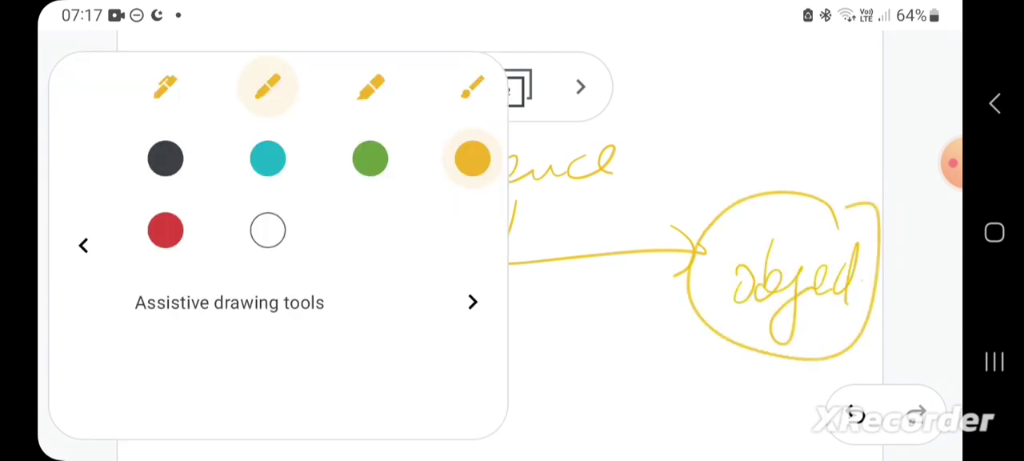
click(165, 229)
drag(328, 171, 209, 360)
drag(190, 323, 261, 334)
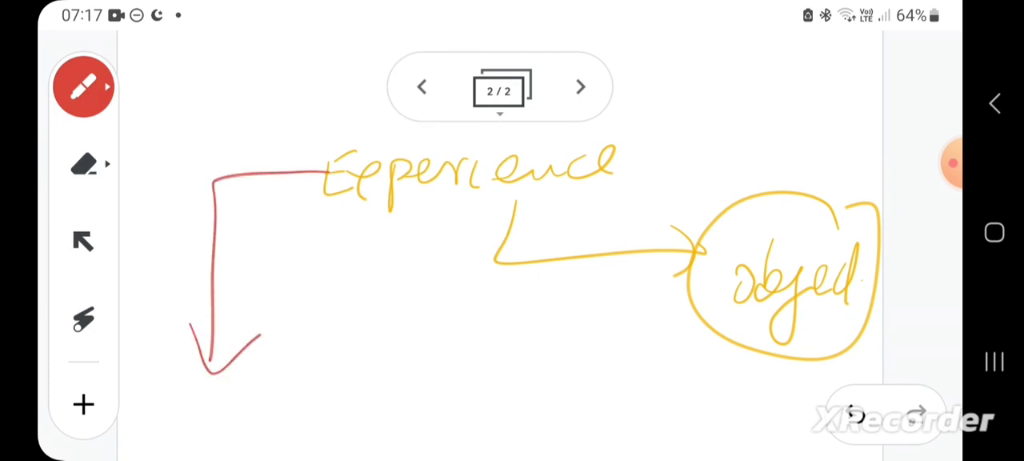
Handwrite 'Empiricism' in red at top left, circle it, and add a long arrow above Experience.
mouse_move(184, 67)
mouse_down()
mouse_move(186, 117)
mouse_move(168, 92)
mouse_up()
mouse_move(175, 99)
mouse_down()
mouse_move(206, 86)
mouse_move(237, 122)
mouse_up()
drag(259, 88, 270, 72)
mouse_move(272, 89)
mouse_down()
mouse_move(286, 64)
mouse_move(296, 85)
mouse_up()
mouse_move(315, 64)
mouse_down()
mouse_move(342, 55)
mouse_move(339, 84)
mouse_up()
drag(339, 77, 355, 49)
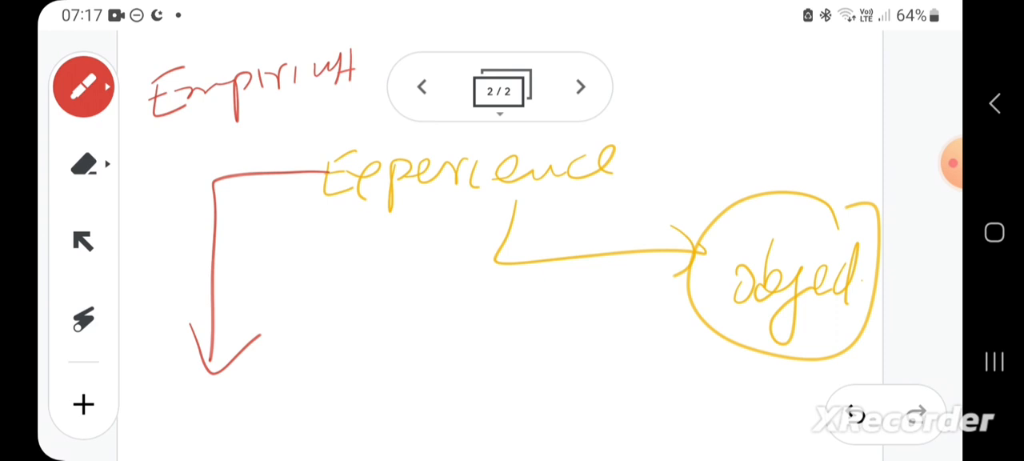
mouse_move(228, 98)
mouse_down()
mouse_move(221, 120)
mouse_move(720, 120)
mouse_move(704, 141)
mouse_up()
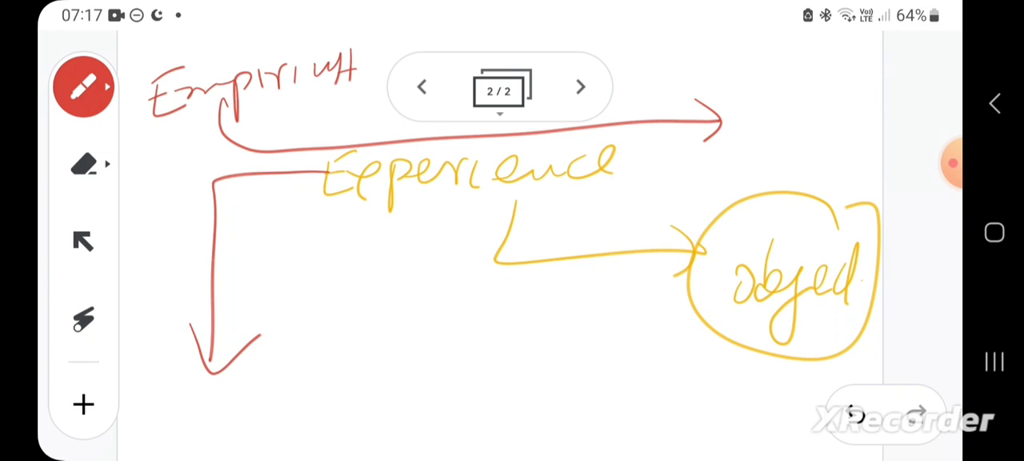
mouse_move(176, 137)
mouse_down()
mouse_move(372, 36)
mouse_move(160, 104)
mouse_up()
In teal, write 'Immediacy', circled 'content' with an arrow from object, and 'sense data' under Experience.
click(83, 87)
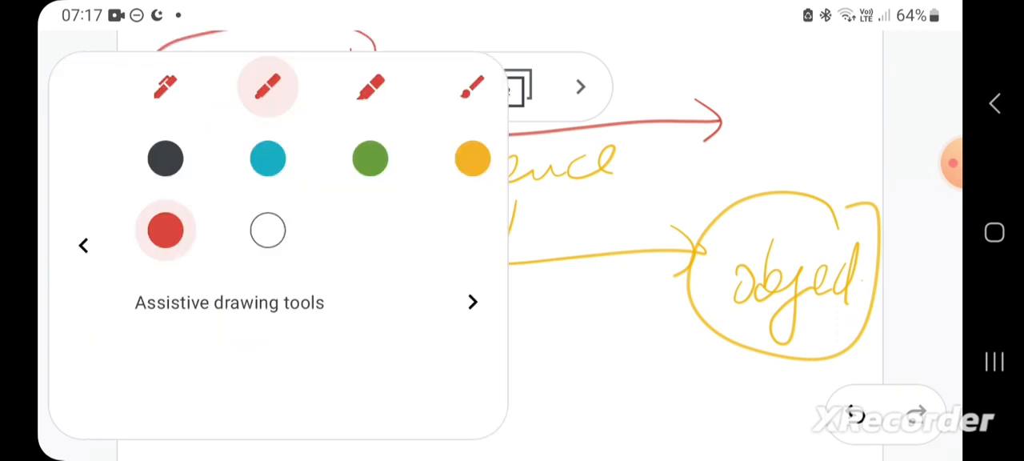
click(267, 158)
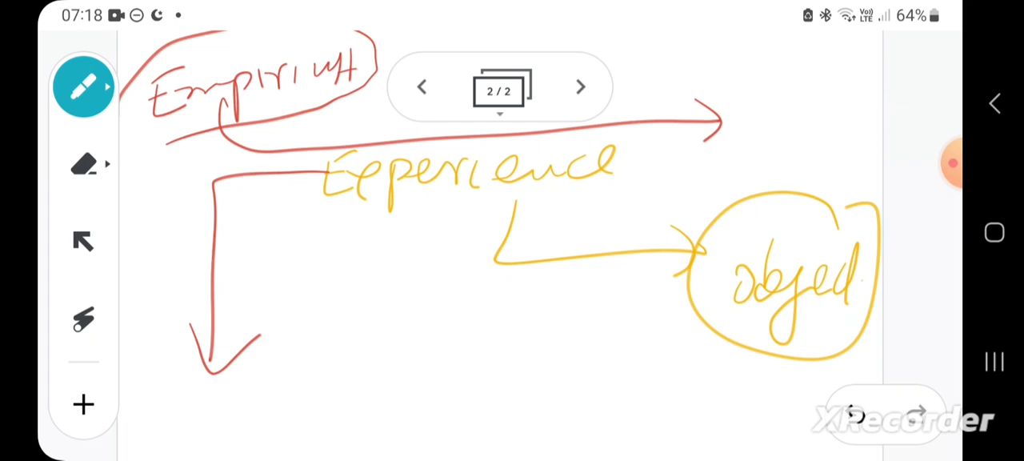
mouse_move(263, 385)
mouse_down()
mouse_move(266, 416)
mouse_move(342, 386)
mouse_move(402, 334)
mouse_move(464, 370)
mouse_up()
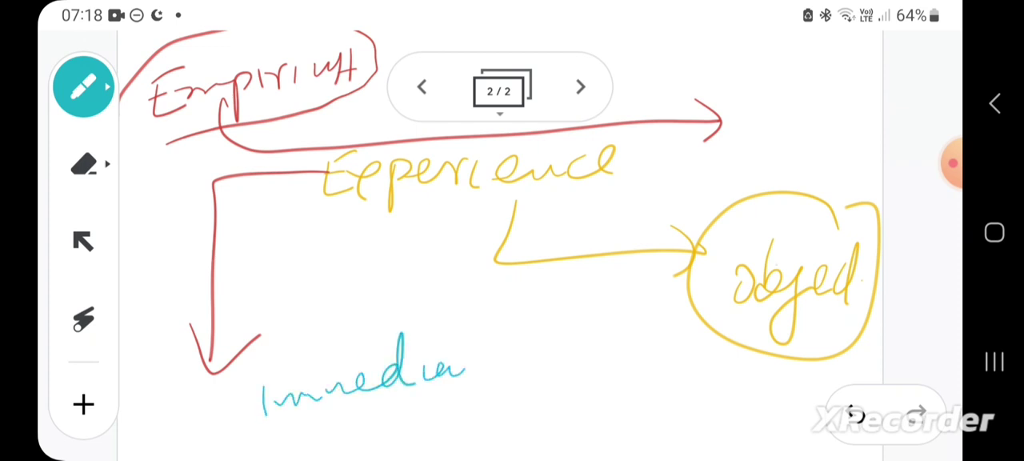
drag(776, 264, 576, 336)
mouse_move(535, 371)
mouse_down()
mouse_move(569, 390)
mouse_move(617, 352)
mouse_move(697, 370)
mouse_move(592, 314)
mouse_up()
drag(432, 285, 515, 339)
mouse_move(317, 237)
mouse_down()
mouse_move(323, 272)
mouse_move(376, 250)
mouse_move(448, 250)
mouse_move(498, 192)
mouse_up()
drag(514, 232, 547, 240)
Draw a yellow diagonal, then a black arrow up to a circled 'context' at top right.
click(83, 86)
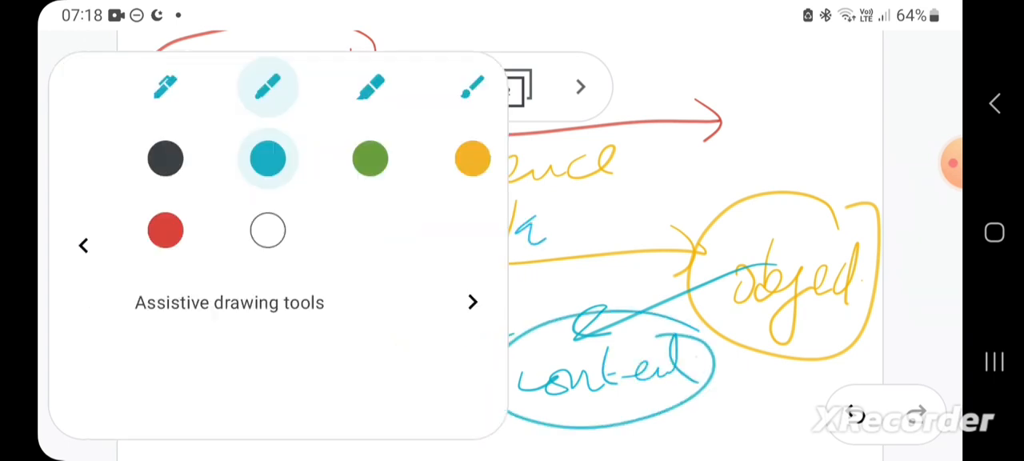
click(166, 230)
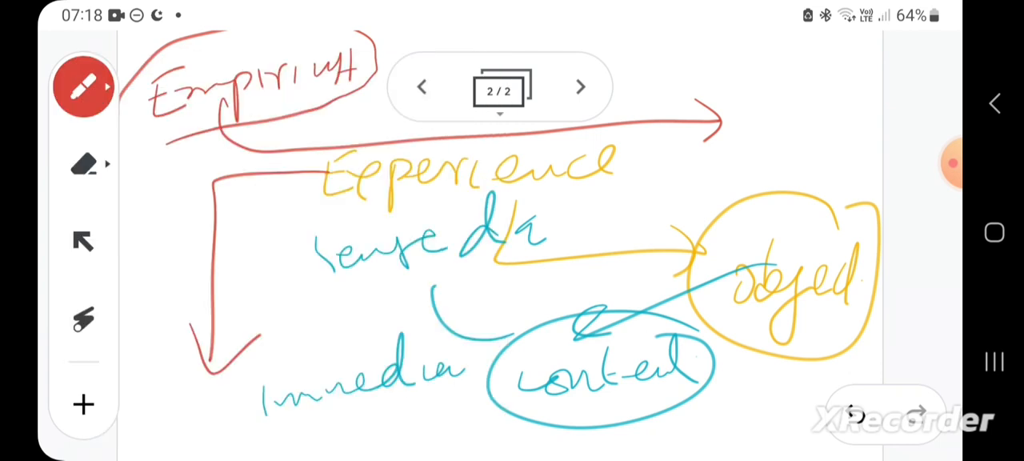
click(83, 87)
click(471, 158)
drag(433, 332, 799, 166)
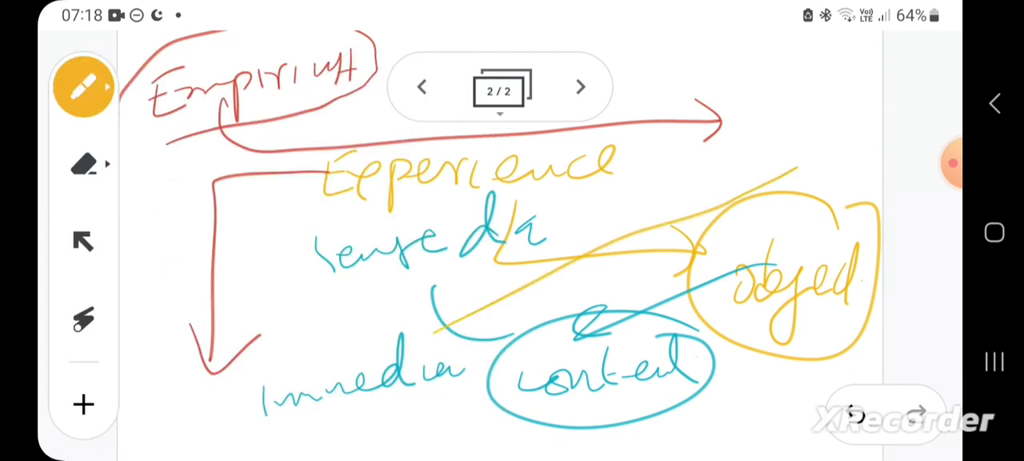
click(83, 86)
click(165, 158)
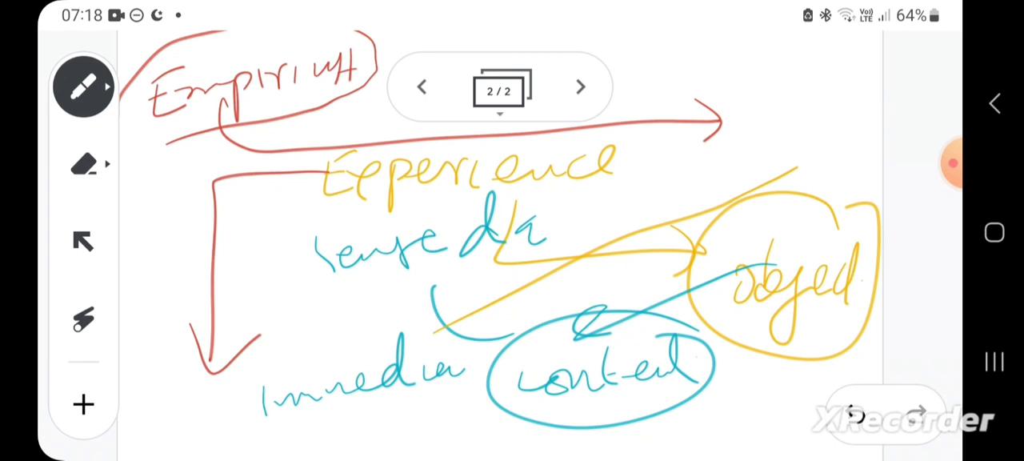
mouse_move(442, 331)
mouse_down()
mouse_move(681, 177)
mouse_move(670, 200)
mouse_up()
mouse_move(734, 146)
mouse_down()
mouse_move(734, 164)
mouse_move(800, 95)
mouse_up()
mouse_move(790, 128)
mouse_down()
mouse_move(832, 112)
mouse_move(847, 85)
mouse_move(788, 68)
mouse_up()
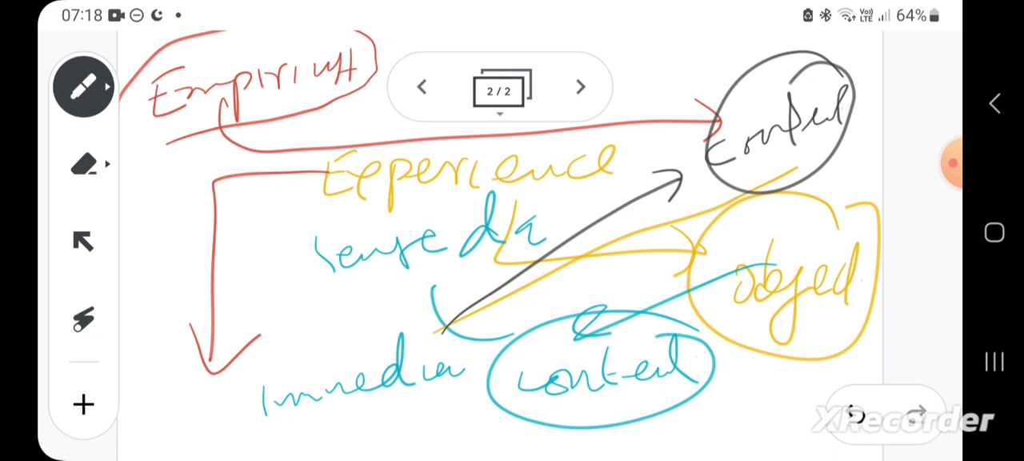
Circle 'sense data' in black and add short black notes with arrows at left.
click(952, 163)
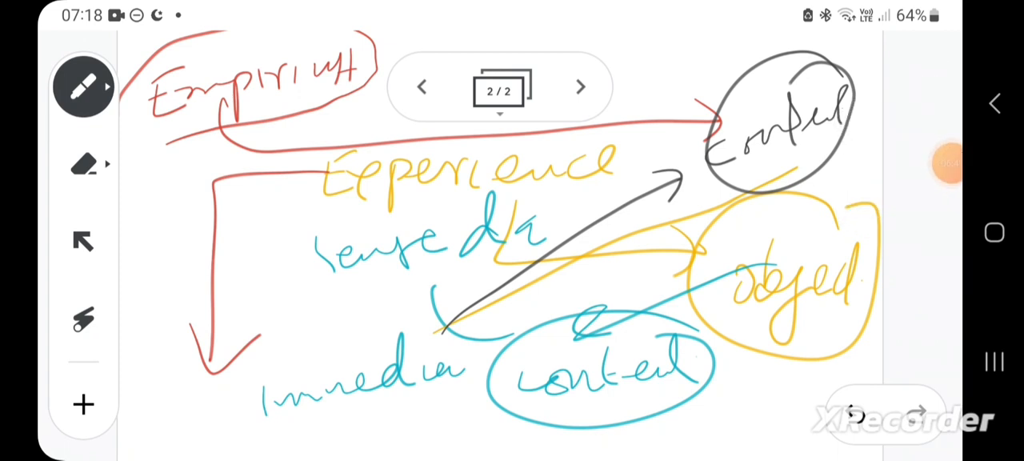
mouse_move(472, 190)
mouse_down()
mouse_move(360, 200)
mouse_move(517, 218)
mouse_up()
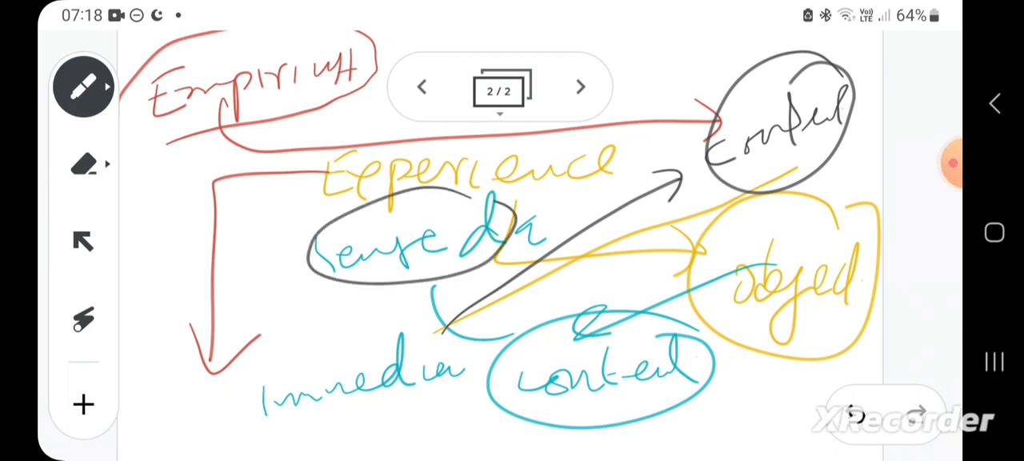
mouse_move(149, 245)
mouse_down()
mouse_move(180, 255)
mouse_move(226, 231)
mouse_up()
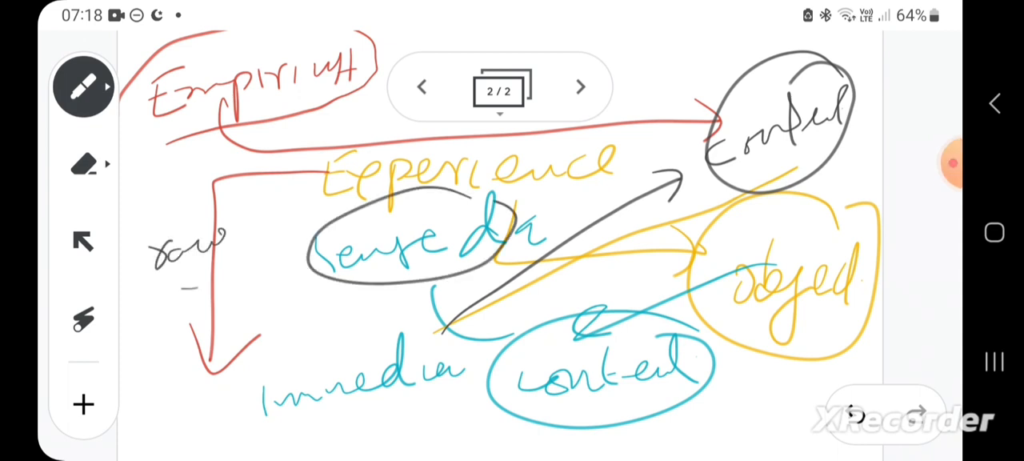
drag(197, 286, 217, 279)
drag(183, 402, 178, 438)
mouse_move(176, 420)
mouse_down()
mouse_move(203, 434)
mouse_move(272, 437)
mouse_move(258, 447)
mouse_up()
Write 'concepts' in red under Immediacy, circle it, and move to a third frame.
click(83, 87)
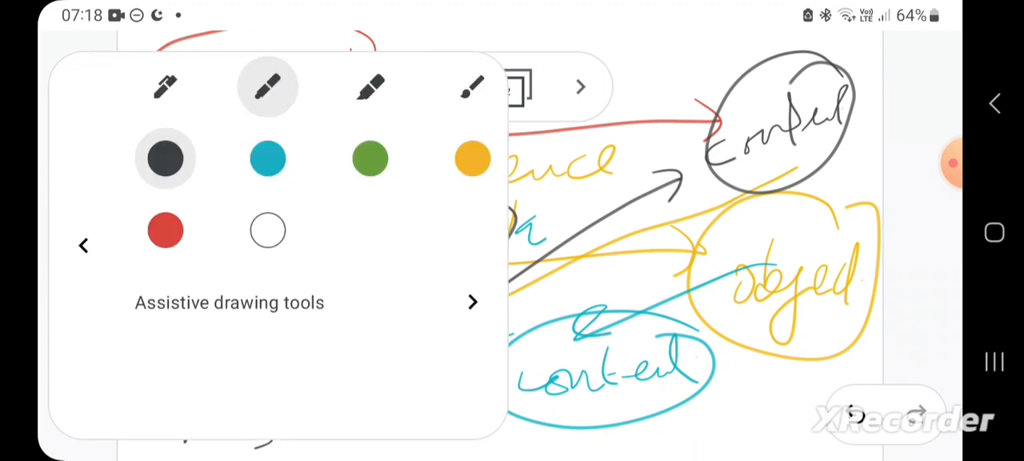
click(164, 228)
mouse_move(359, 417)
mouse_down()
mouse_move(361, 436)
mouse_move(464, 404)
mouse_move(476, 435)
mouse_up()
mouse_move(485, 372)
mouse_down()
mouse_move(490, 416)
mouse_move(516, 412)
mouse_up()
mouse_move(395, 352)
mouse_down()
mouse_move(523, 330)
mouse_move(424, 344)
mouse_up()
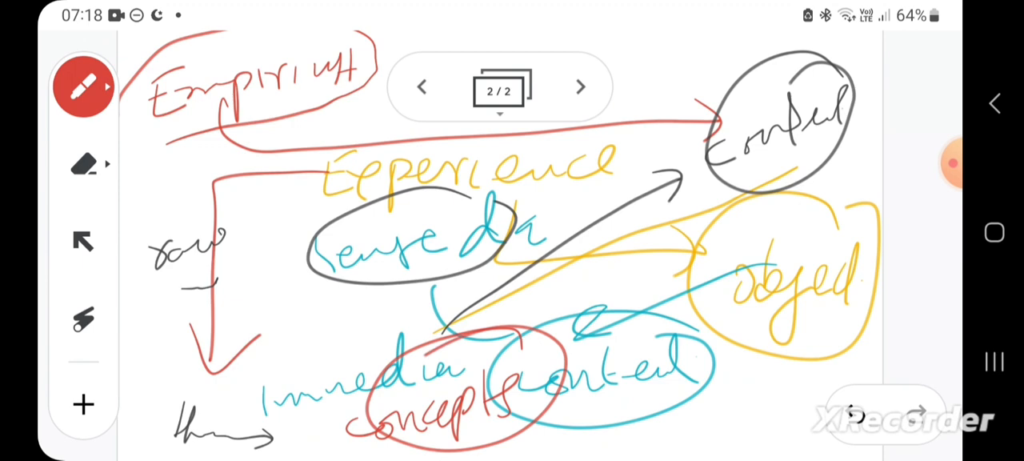
click(952, 163)
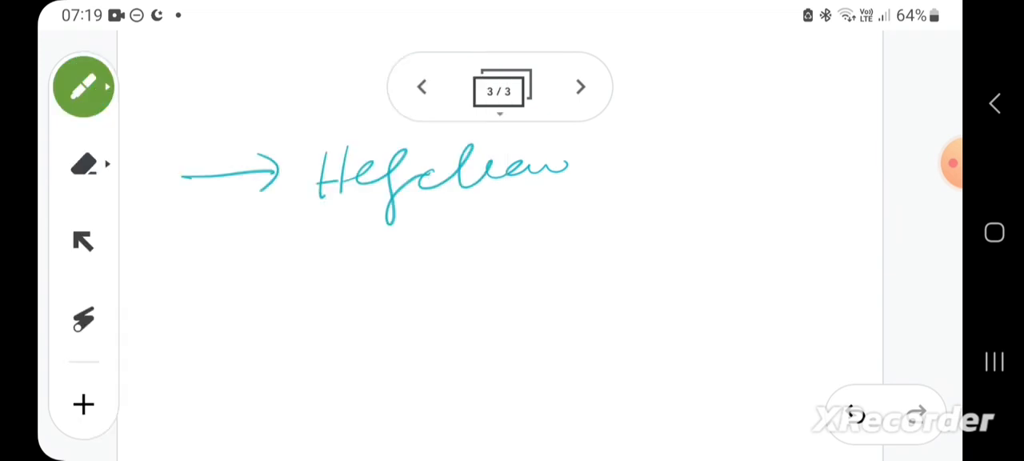
Draw a green arrow down-left from 'Hegelian' to an underlined 'conceptuals'.
drag(357, 198, 264, 282)
drag(272, 249, 329, 281)
mouse_move(187, 335)
mouse_down()
mouse_move(312, 336)
mouse_move(328, 396)
mouse_up()
drag(334, 324, 329, 352)
mouse_move(383, 276)
mouse_down()
mouse_move(424, 336)
mouse_move(496, 350)
mouse_up()
drag(273, 408, 450, 363)
click(83, 87)
In yellow, write 'sense data' over 'content', circle them, and arrow down to another word.
click(267, 158)
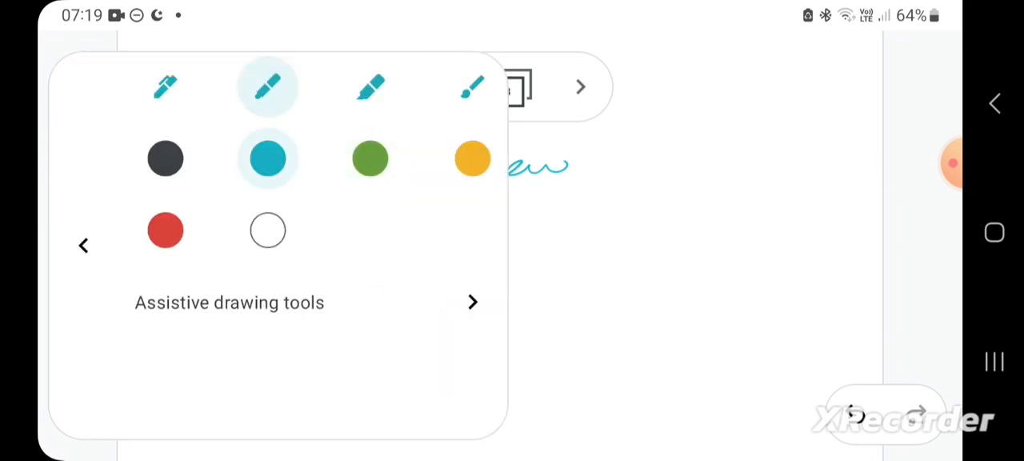
click(472, 157)
mouse_move(666, 184)
mouse_down()
mouse_move(679, 203)
mouse_move(734, 184)
mouse_move(783, 192)
mouse_move(841, 164)
mouse_up()
drag(815, 189, 853, 165)
drag(627, 256, 852, 222)
mouse_move(679, 300)
mouse_down()
mouse_move(748, 320)
mouse_move(812, 272)
mouse_move(837, 295)
mouse_up()
drag(774, 144, 705, 160)
mouse_move(648, 315)
mouse_down()
mouse_move(558, 388)
mouse_move(604, 372)
mouse_up()
mouse_move(464, 443)
mouse_down()
mouse_move(490, 394)
mouse_move(536, 417)
mouse_move(560, 390)
mouse_up()
mouse_move(594, 384)
mouse_down()
mouse_move(591, 427)
mouse_move(632, 420)
mouse_up()
drag(632, 403, 665, 412)
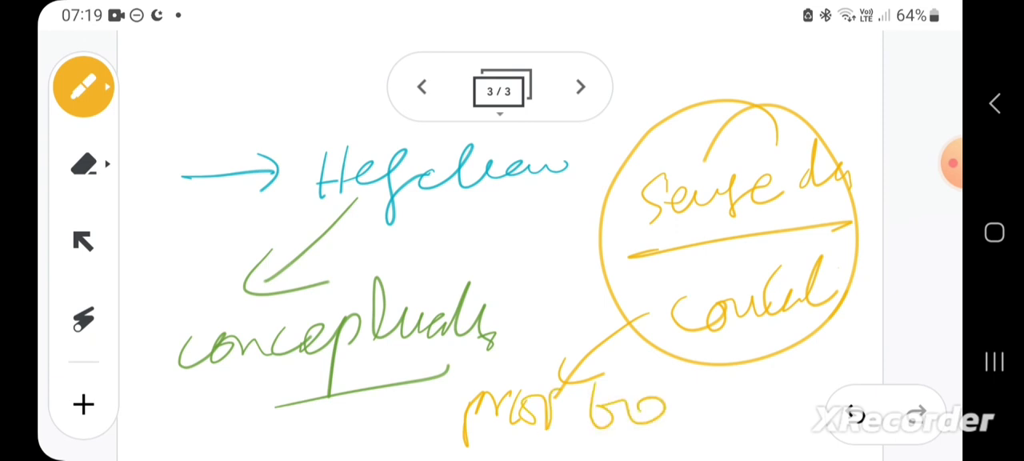
Handwrite 'abstraction' in red below Hegelian.
click(83, 86)
click(267, 158)
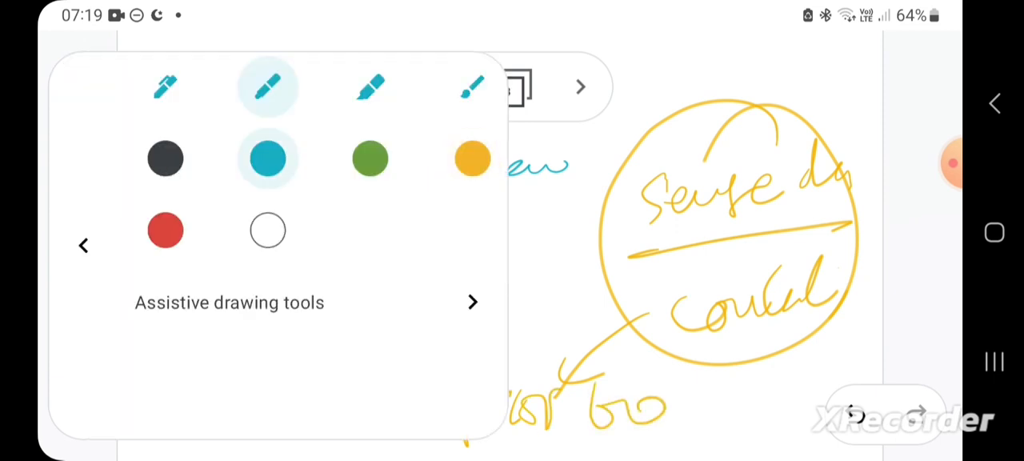
click(370, 158)
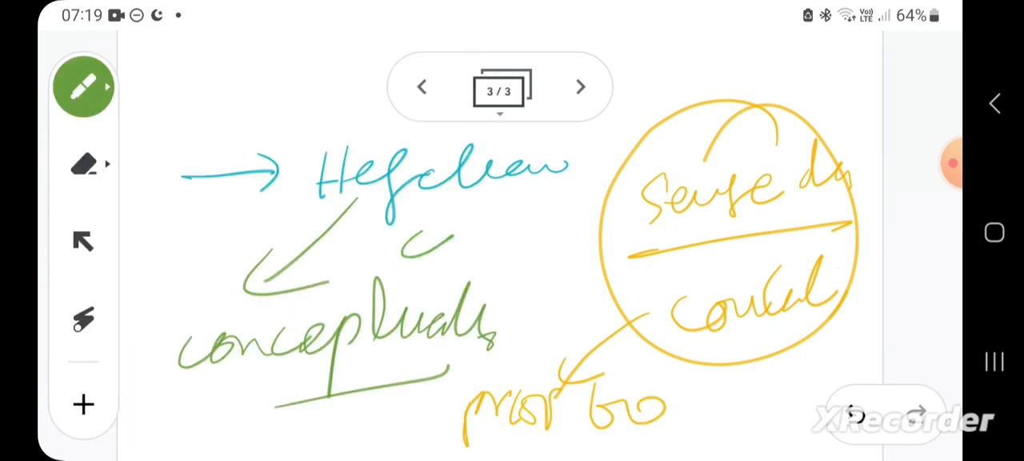
click(84, 86)
click(165, 230)
click(560, 240)
drag(432, 241, 460, 240)
mouse_move(465, 210)
mouse_down()
mouse_move(484, 264)
mouse_move(504, 263)
mouse_up()
mouse_move(521, 207)
mouse_down()
mouse_move(518, 251)
mouse_move(656, 234)
mouse_up()
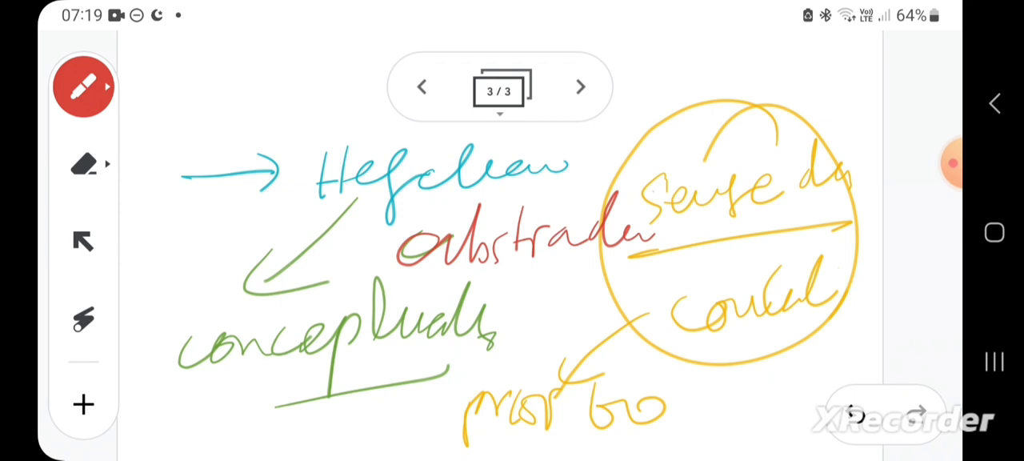
Circle 'conceptuals' in red and add a red word at top left with an L-shaped arrow to Hegelian.
mouse_move(211, 385)
mouse_down()
mouse_move(376, 278)
mouse_move(239, 374)
mouse_up()
mouse_move(170, 92)
mouse_down()
mouse_move(177, 102)
mouse_move(301, 72)
mouse_up()
drag(239, 77, 200, 227)
drag(181, 189, 246, 217)
Write a short red note at top right and add a fourth frame.
click(952, 164)
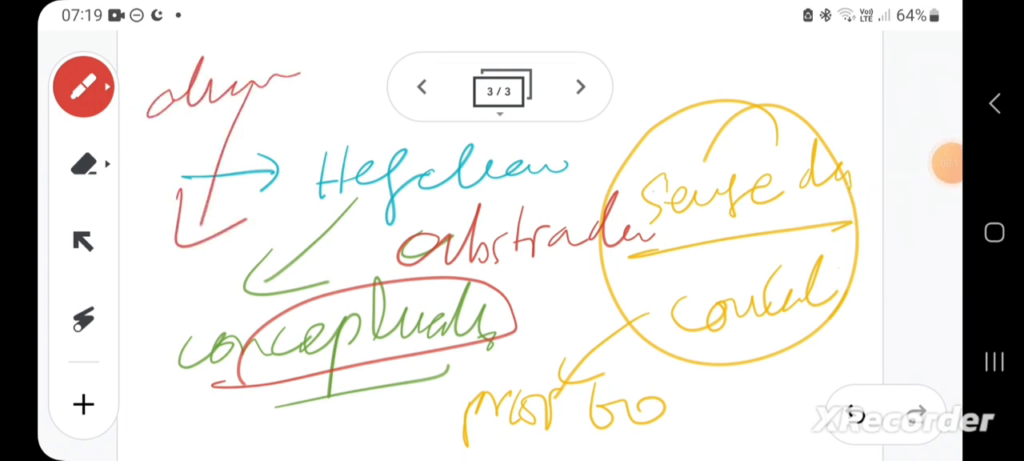
drag(732, 37, 701, 56)
drag(512, 4, 511, 319)
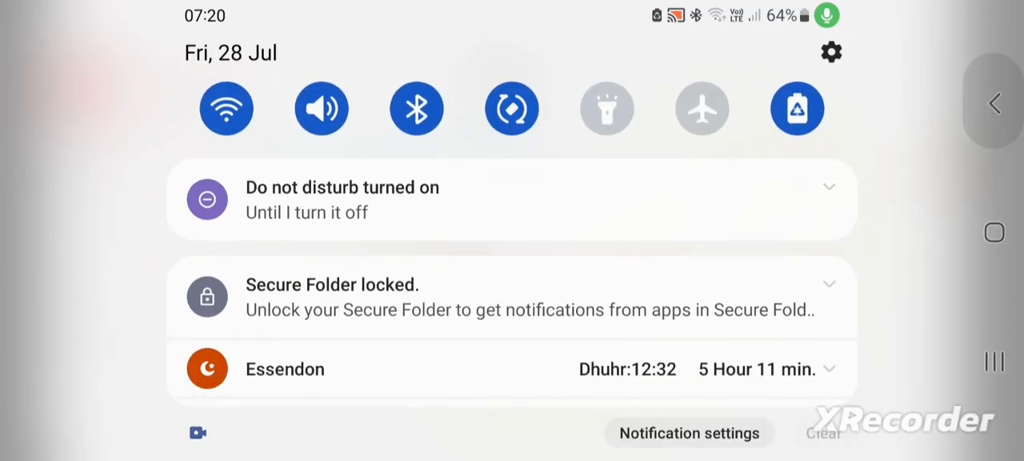
drag(512, 400, 512, 40)
mouse_move(698, 57)
mouse_down()
mouse_move(707, 83)
mouse_move(747, 81)
mouse_up()
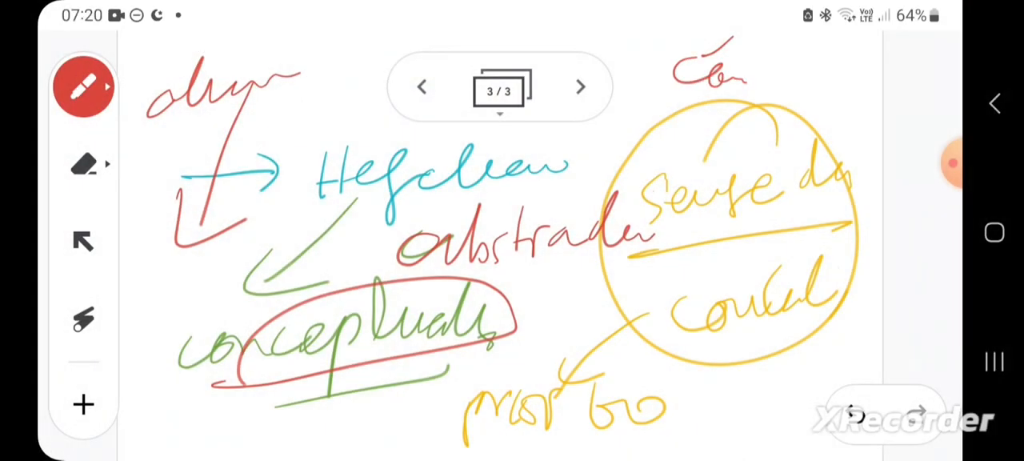
click(952, 163)
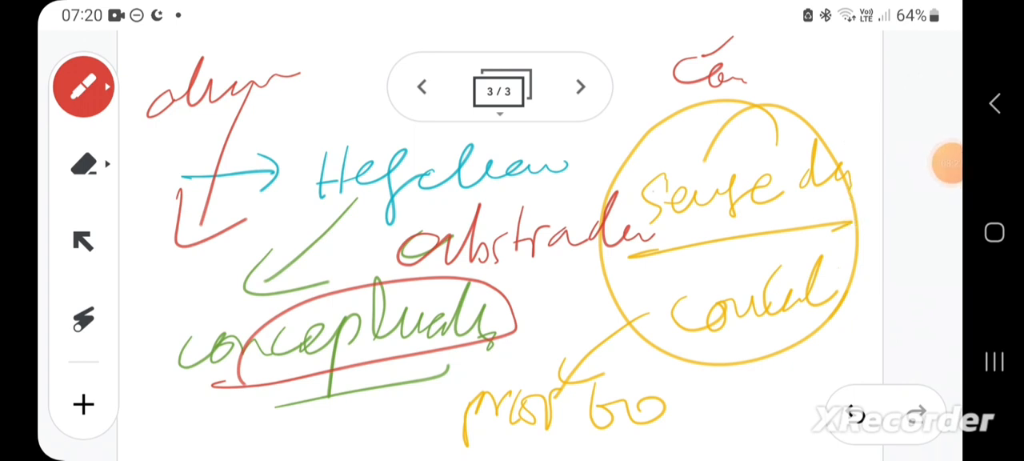
Add a fourth blank frame and settle on the black pen after trying teal and green.
click(581, 86)
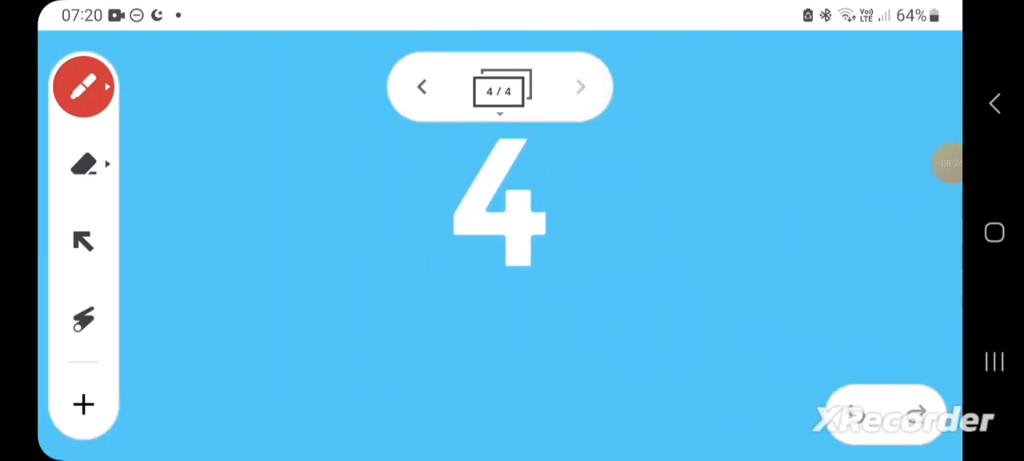
click(83, 86)
click(267, 158)
click(370, 157)
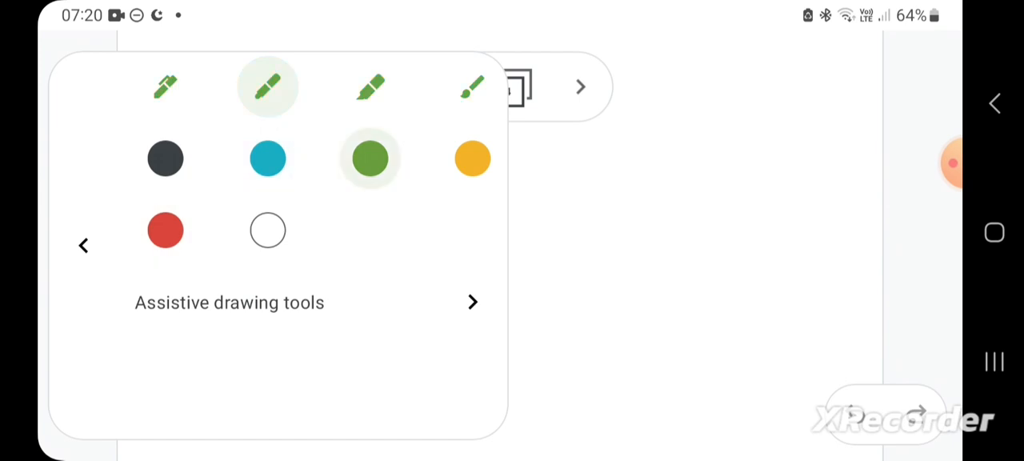
click(164, 157)
click(680, 240)
Write 'I read' under a top-left arrow, double-underline it, and add an arrow pointing right.
mouse_move(165, 123)
mouse_down()
mouse_move(247, 120)
mouse_move(232, 139)
mouse_move(268, 206)
mouse_up()
mouse_move(287, 176)
mouse_down()
mouse_move(372, 171)
mouse_move(426, 196)
mouse_up()
drag(305, 209, 453, 194)
drag(339, 233, 455, 216)
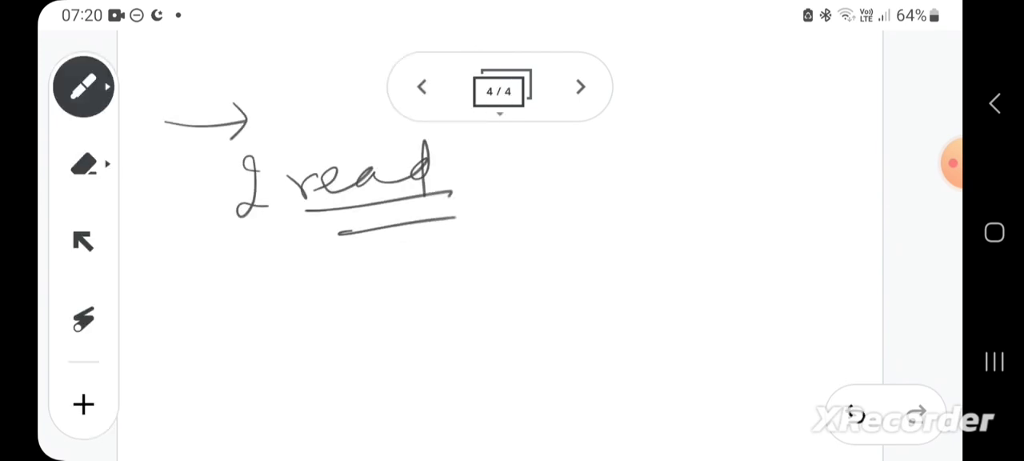
mouse_move(496, 186)
mouse_down()
mouse_move(609, 177)
mouse_move(609, 194)
mouse_up()
Write the three-line note 'Immediacy in that content' after the arrow and circle it.
mouse_move(670, 158)
mouse_down()
mouse_move(672, 187)
mouse_move(748, 156)
mouse_up()
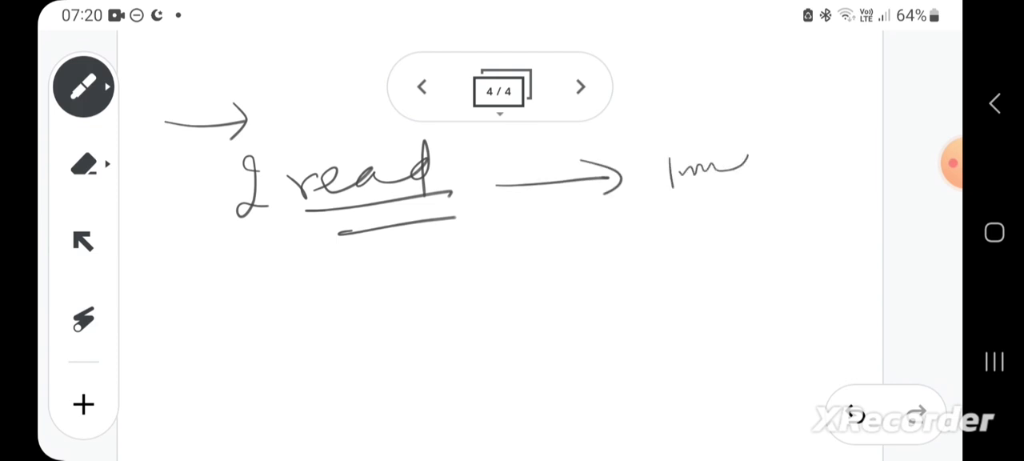
mouse_move(731, 182)
mouse_down()
mouse_move(803, 149)
mouse_move(809, 171)
mouse_move(853, 149)
mouse_move(847, 182)
mouse_up()
drag(656, 253, 704, 250)
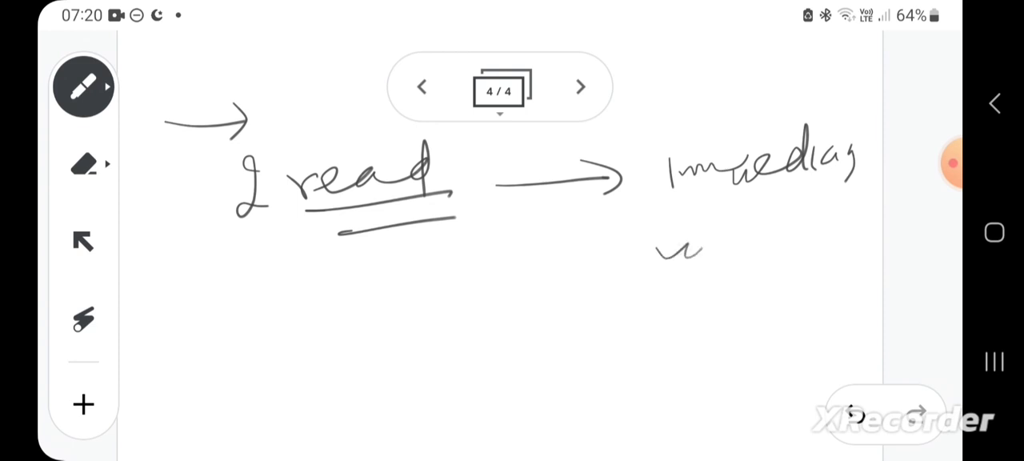
mouse_move(743, 217)
mouse_down()
mouse_move(736, 269)
mouse_move(792, 244)
mouse_up()
drag(808, 196, 830, 250)
mouse_move(682, 312)
mouse_down()
mouse_move(723, 336)
mouse_move(754, 320)
mouse_up()
drag(771, 272, 770, 336)
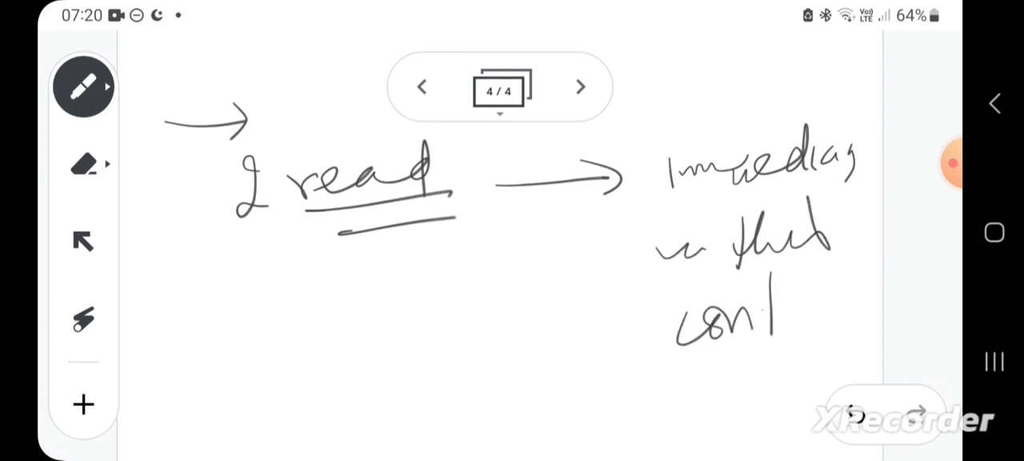
drag(761, 296, 803, 292)
mouse_move(781, 312)
mouse_down()
mouse_move(830, 291)
mouse_move(834, 325)
mouse_up()
drag(835, 120, 803, 115)
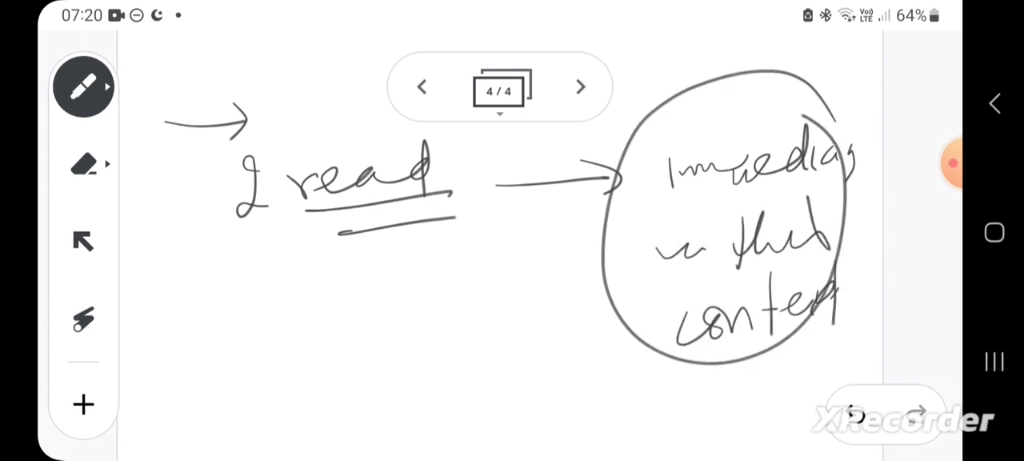
click(951, 163)
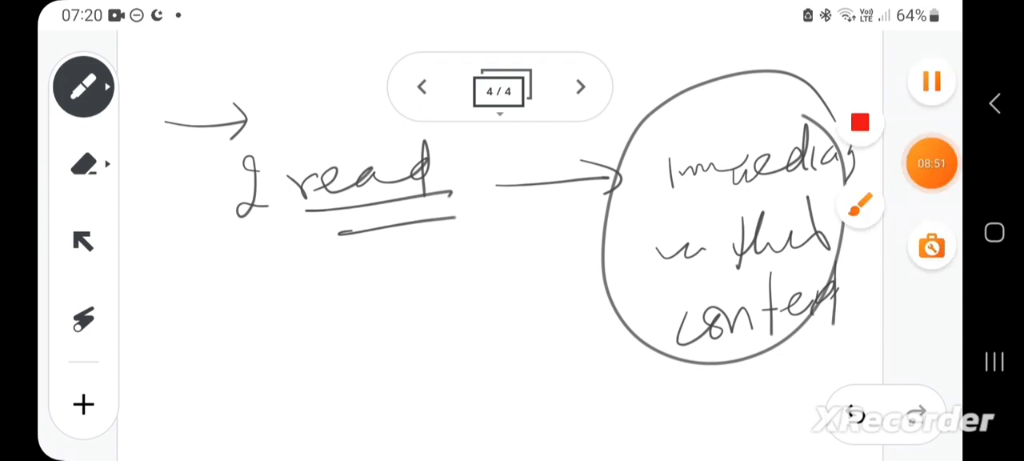